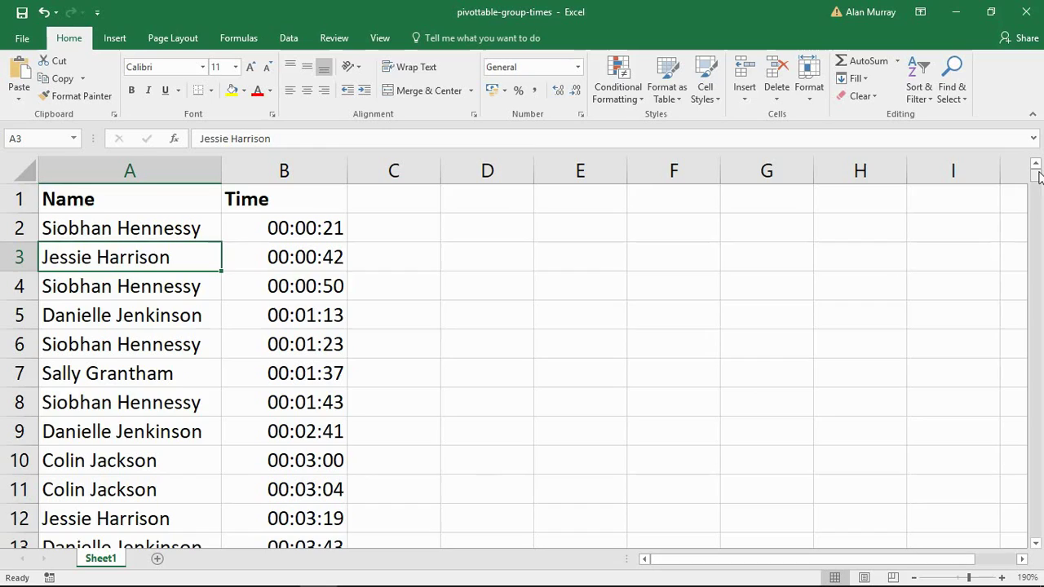
Scroll through the call data to the last rows and look over the staff names and call times
drag(1034, 174, 1032, 532)
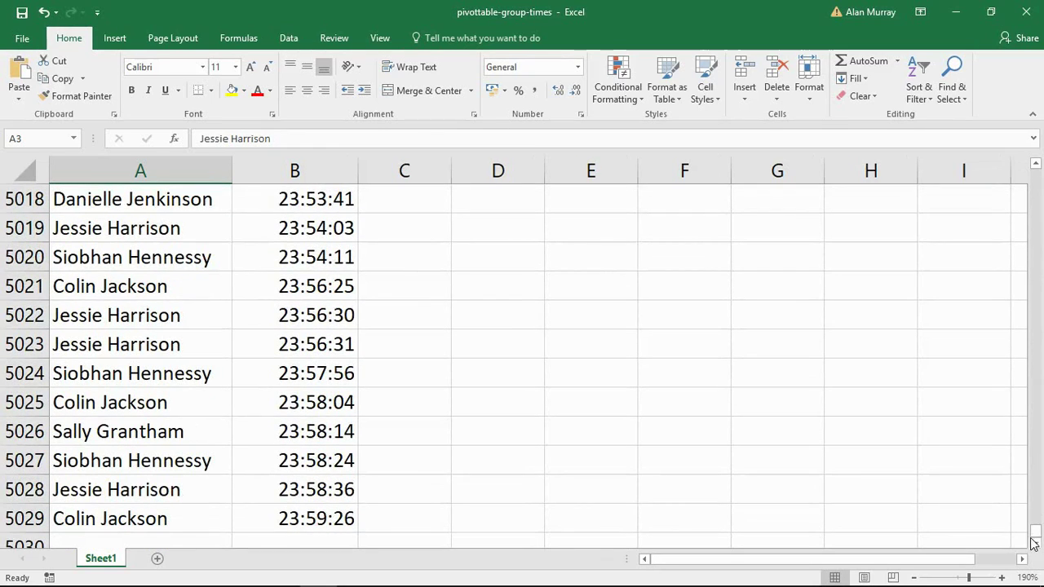
click(16, 520)
click(119, 459)
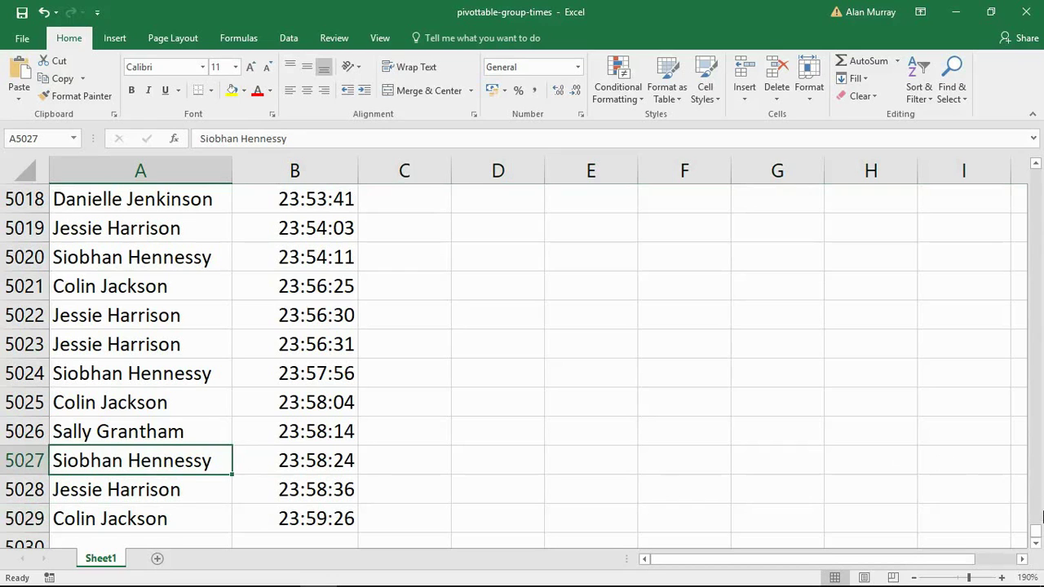
drag(1034, 532, 1034, 173)
drag(144, 233, 139, 345)
click(144, 368)
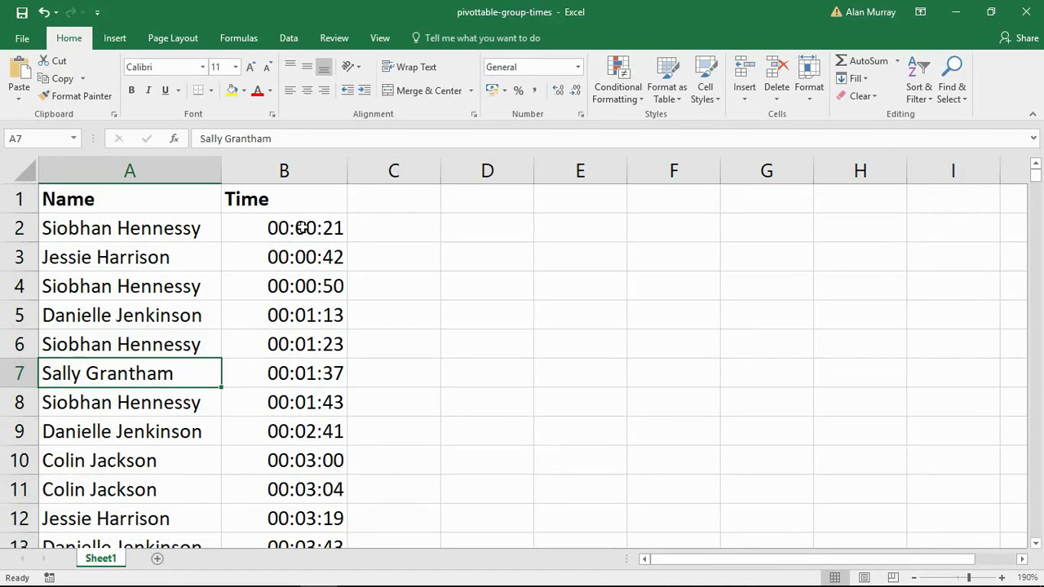
drag(303, 227, 302, 354)
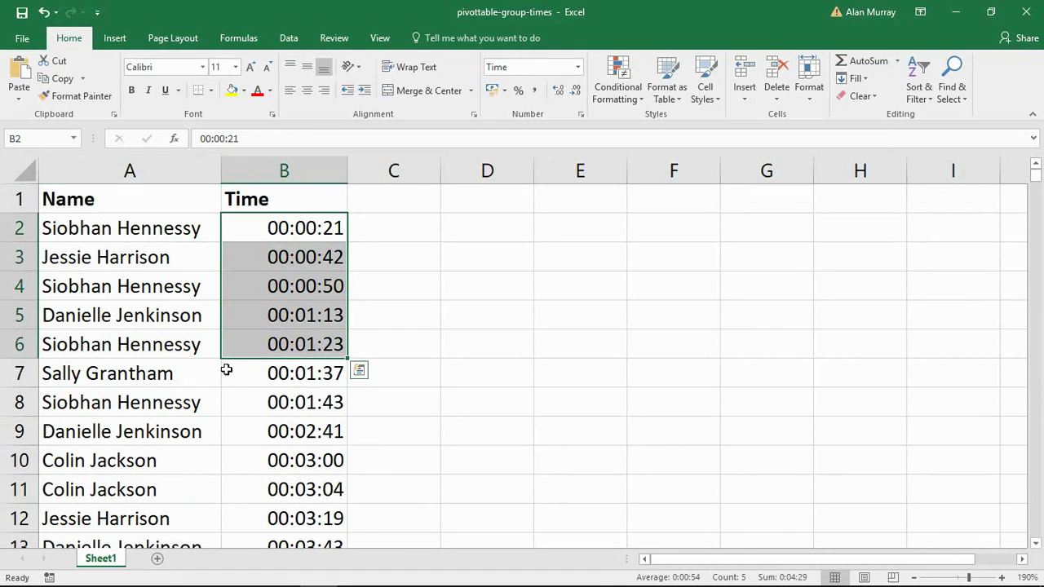
click(183, 373)
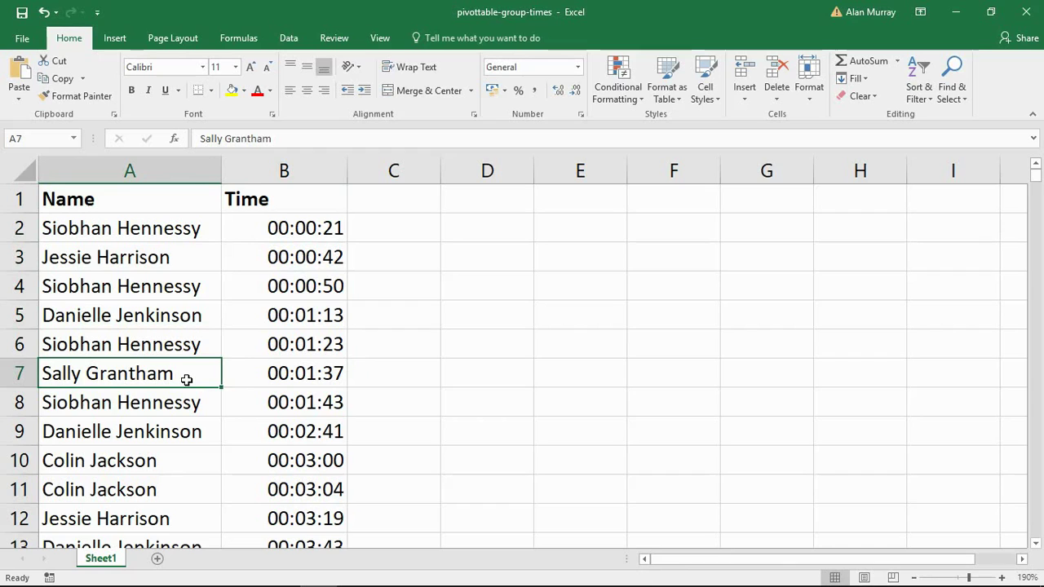
drag(297, 228, 294, 388)
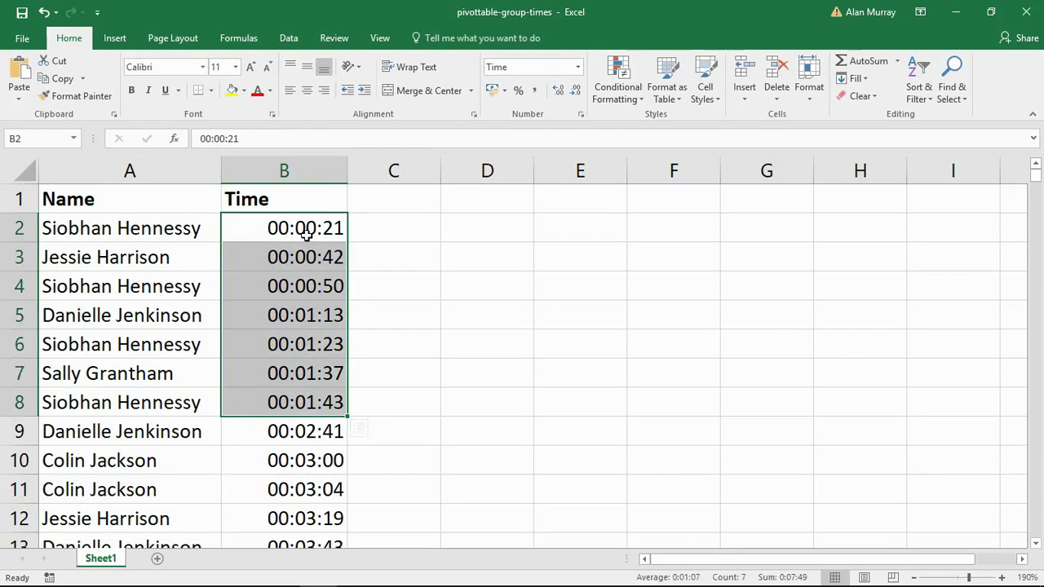
drag(303, 233, 285, 391)
click(193, 363)
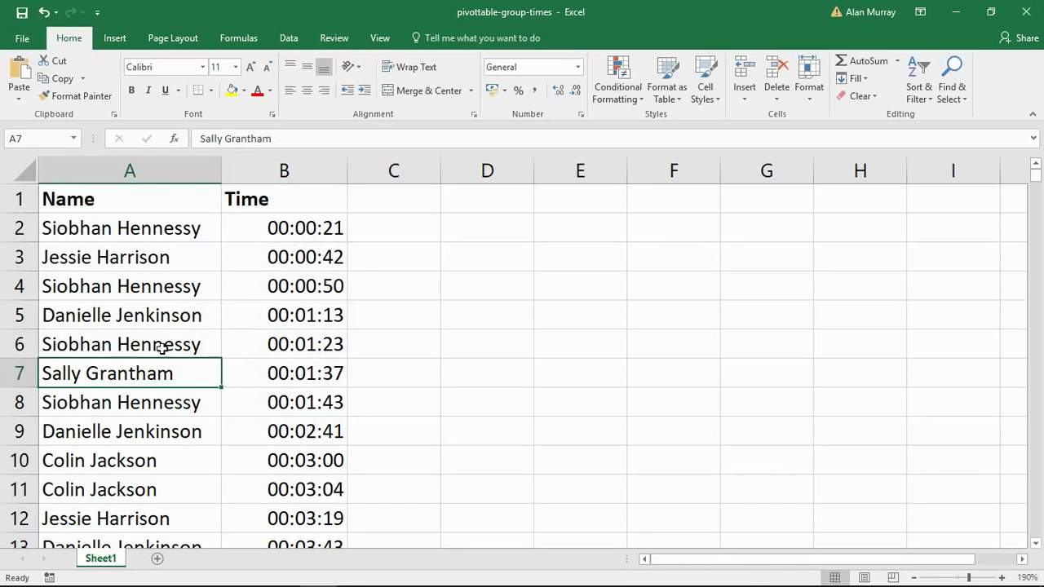
Insert a PivotTable from the A1:B5029 call data, placed on the existing worksheet at D2
click(162, 317)
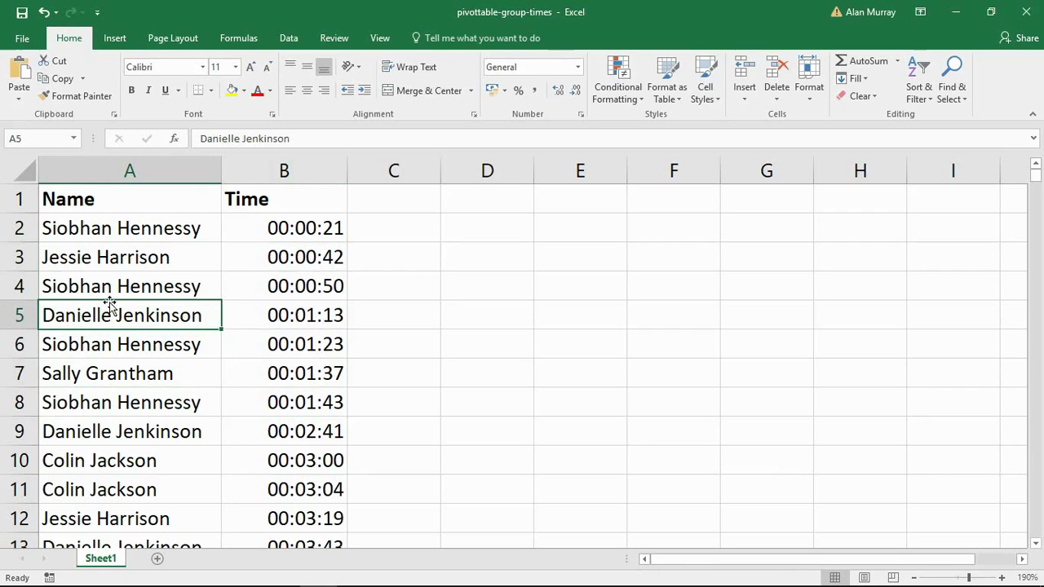
click(120, 38)
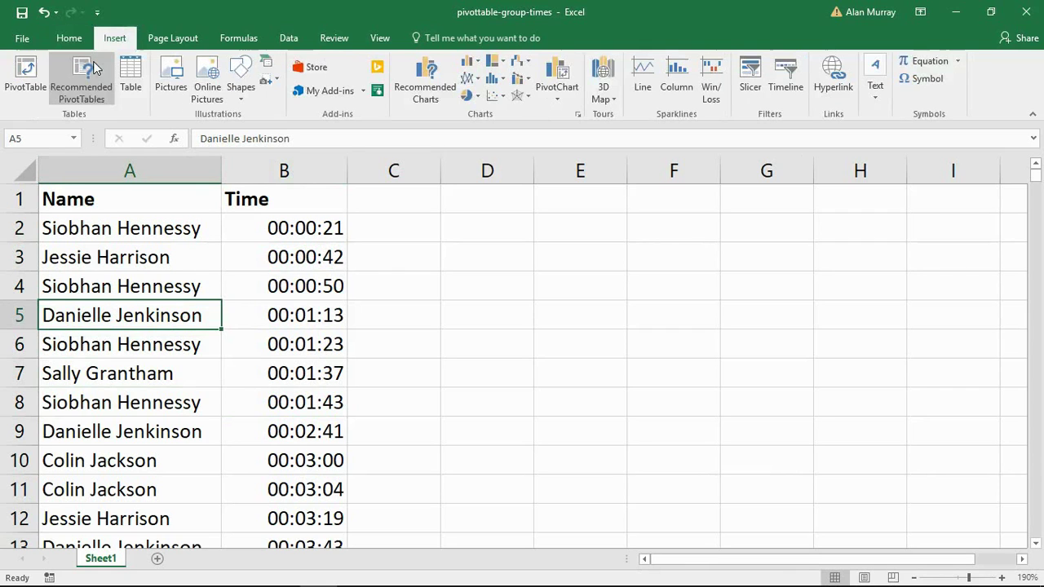
click(26, 72)
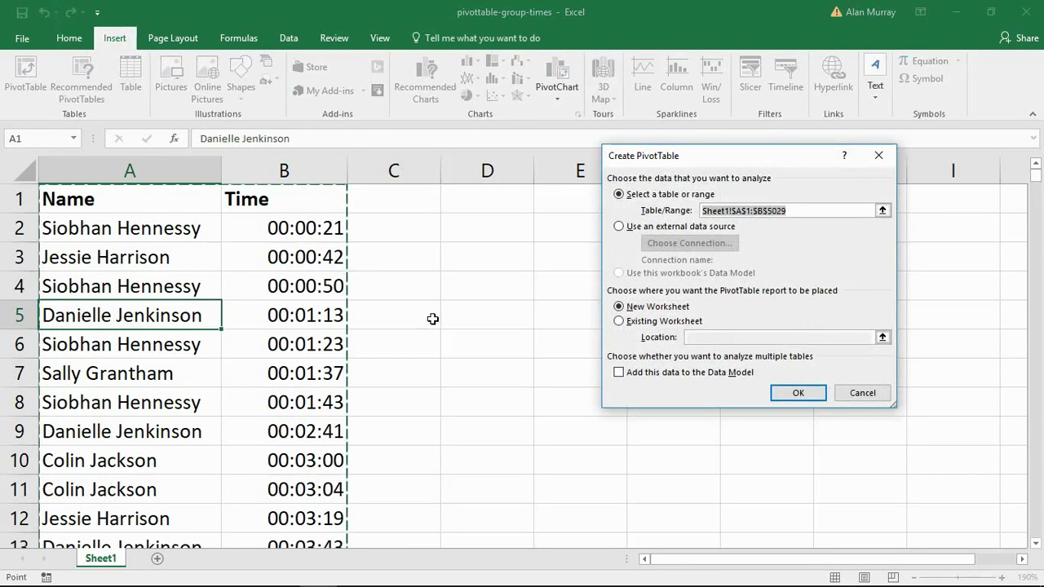
click(620, 321)
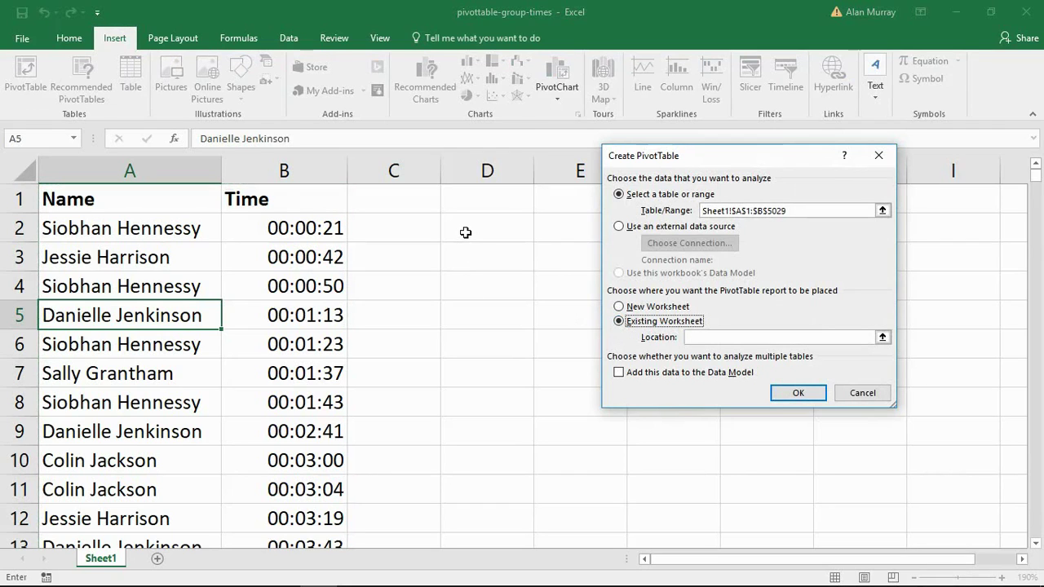
click(465, 232)
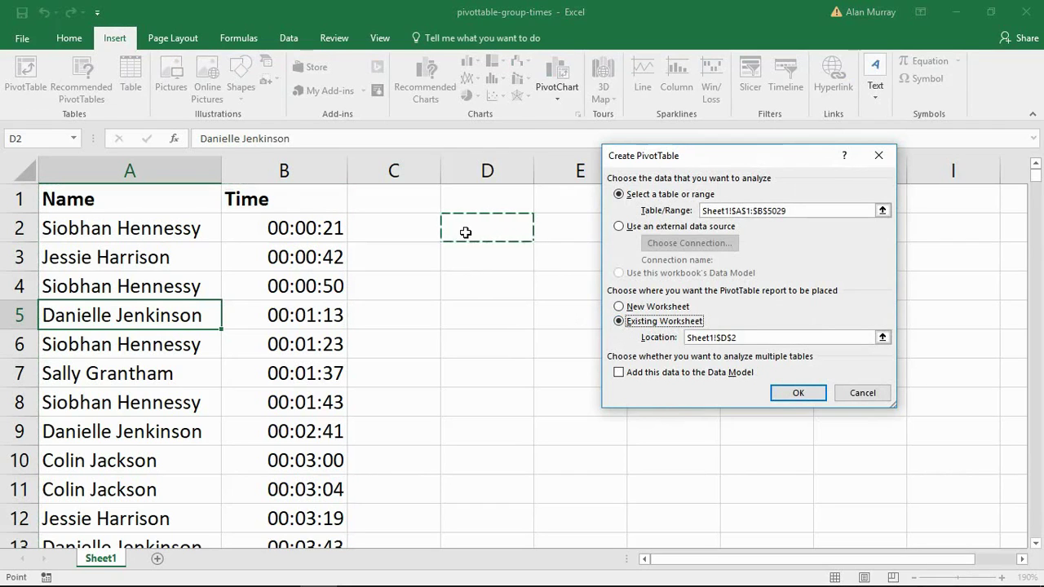
click(791, 392)
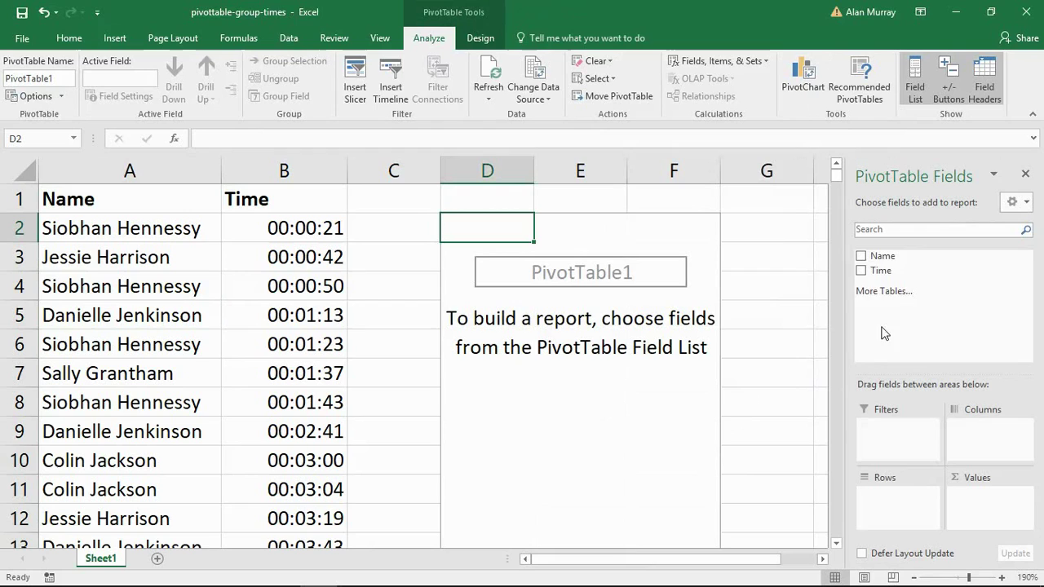
Put Time in the pivot Rows and Name in Values, giving Count of Name per auto-grouped hour
drag(889, 273, 875, 497)
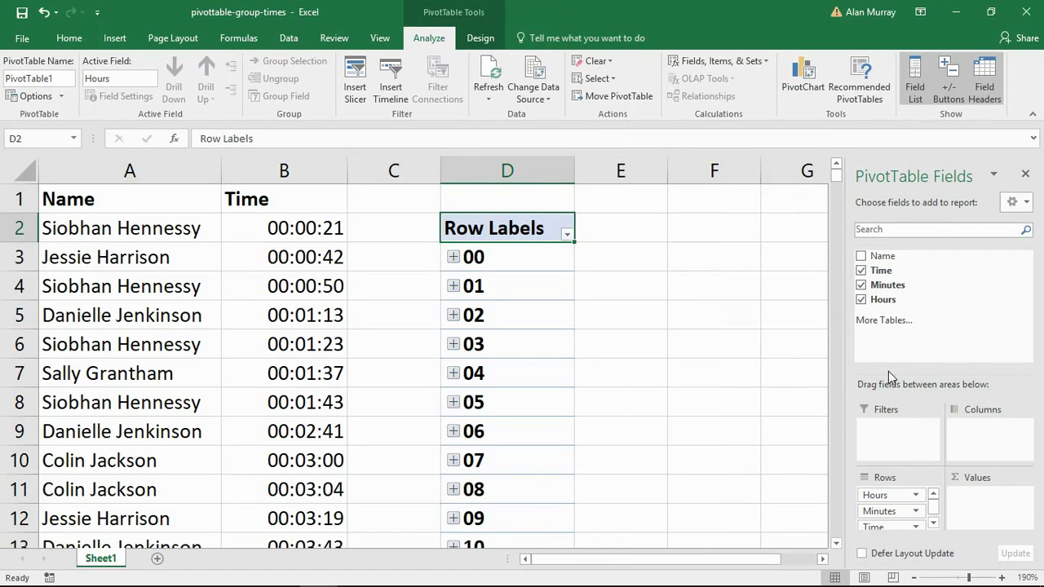
drag(887, 258, 983, 509)
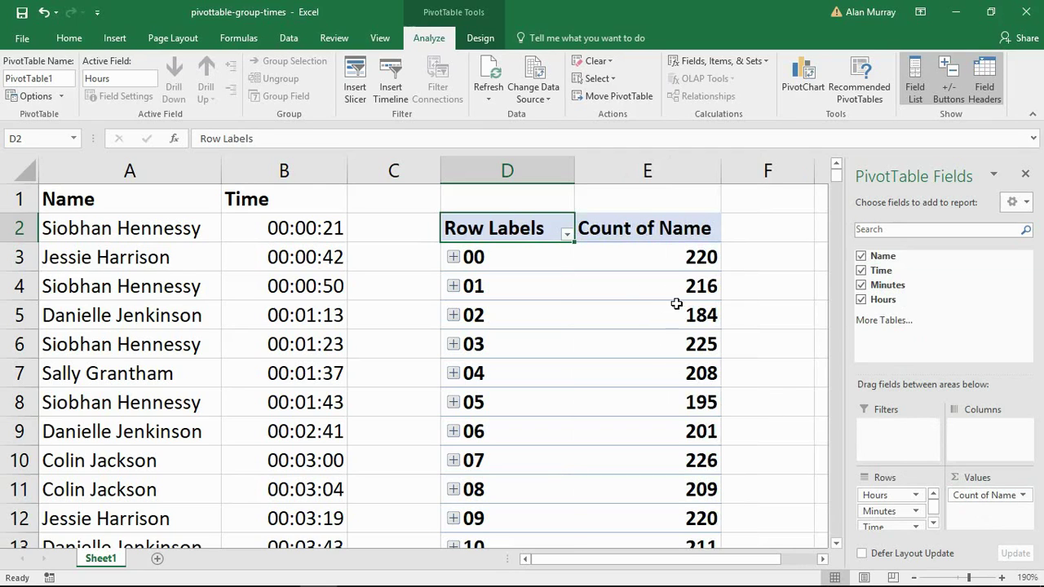
mouse_move(654, 292)
click(454, 257)
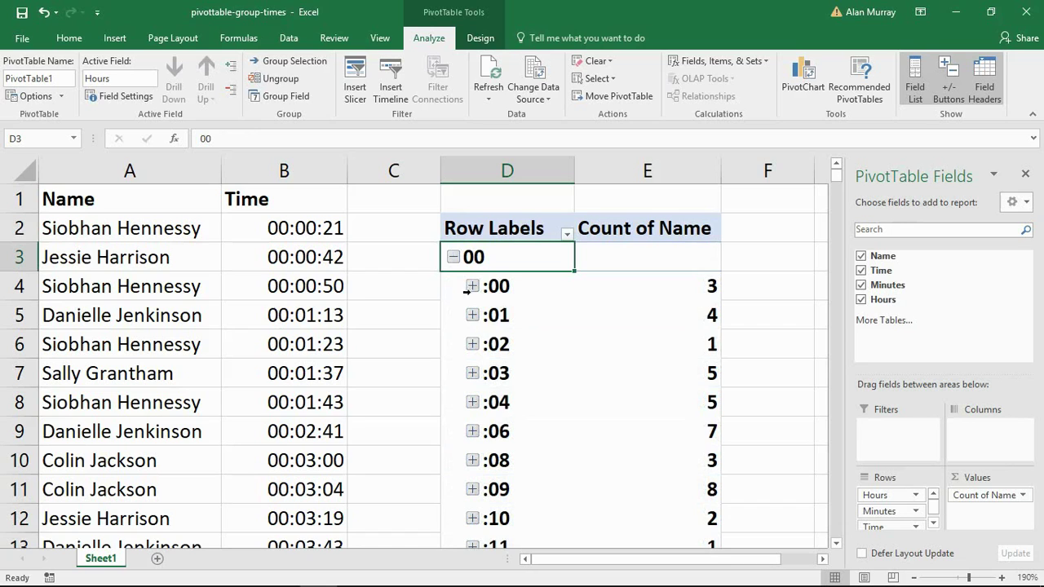
click(472, 286)
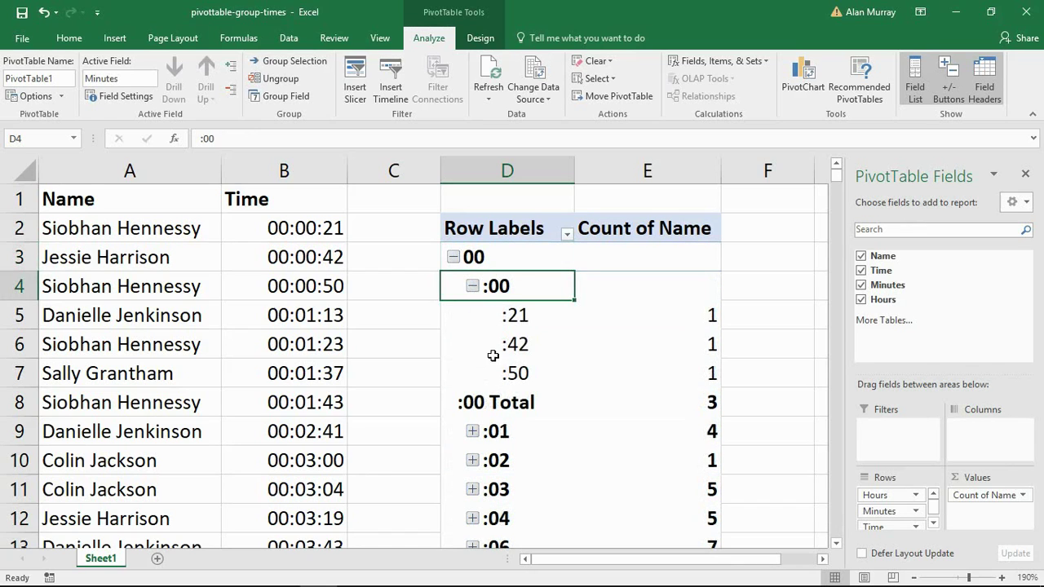
click(472, 286)
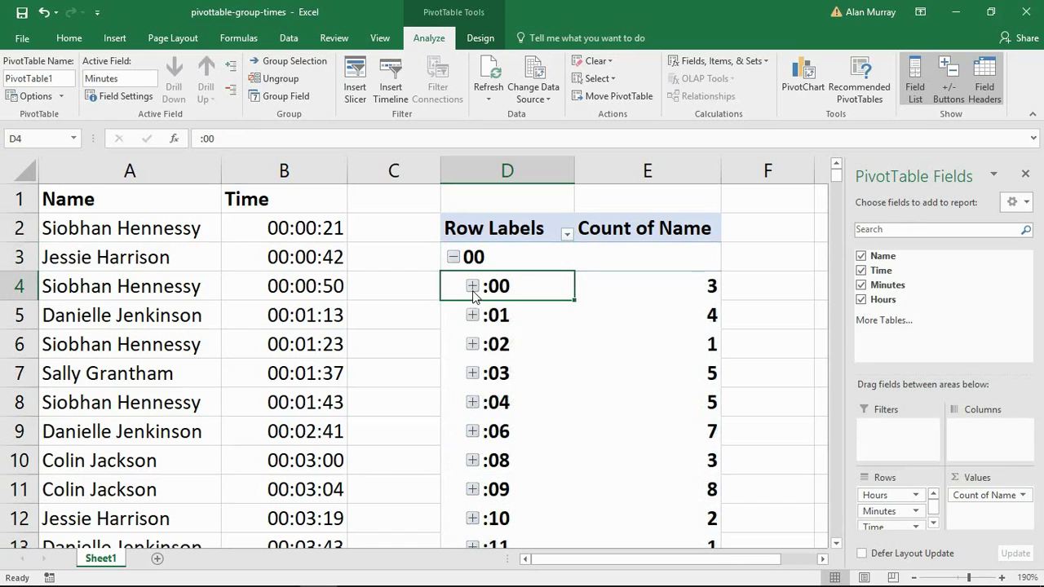
click(454, 258)
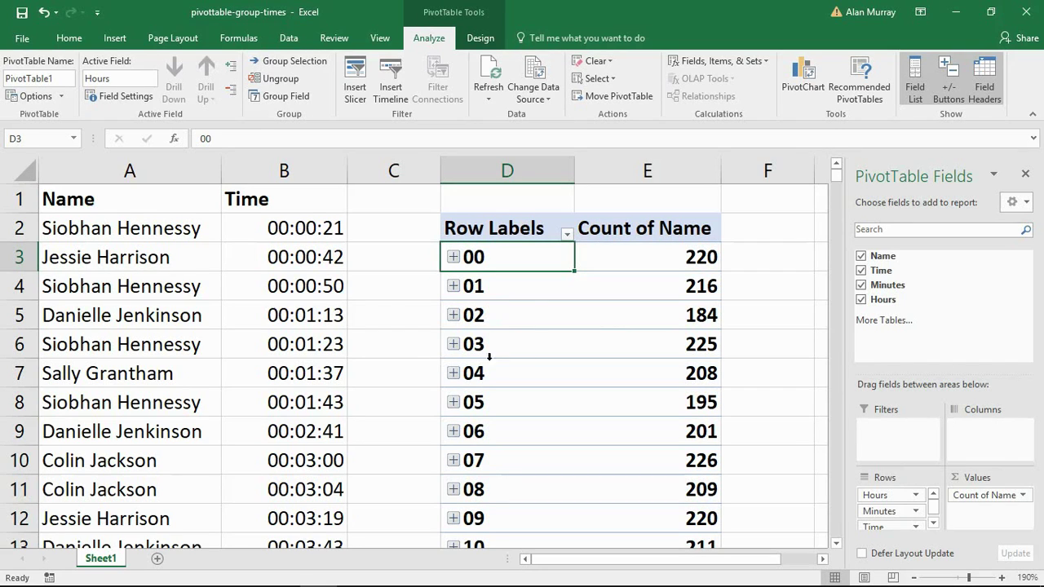
Regroup the Time field by Hours only, dropping the Seconds and Minutes groupings
right_click(477, 316)
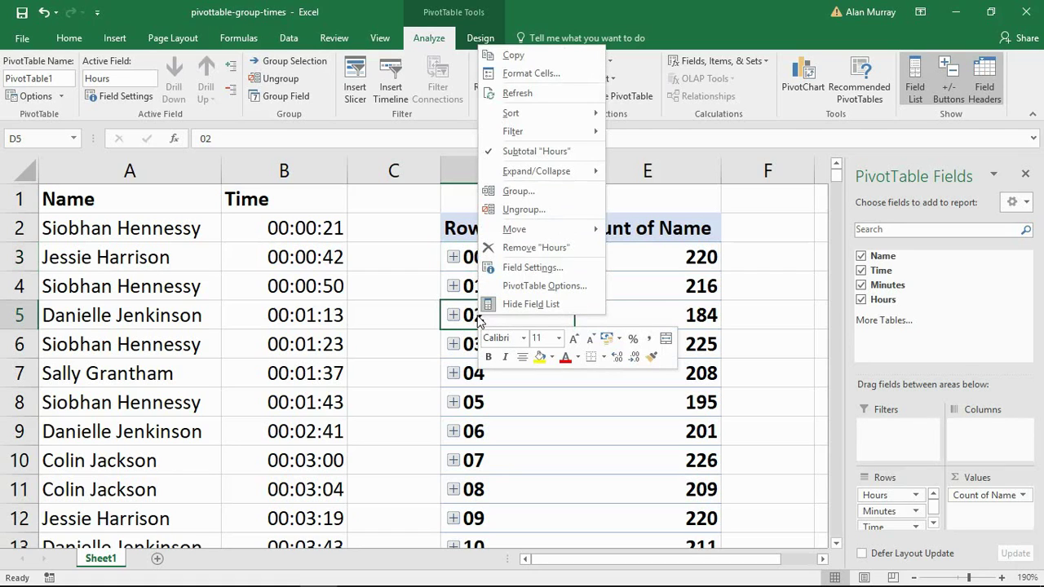
click(524, 191)
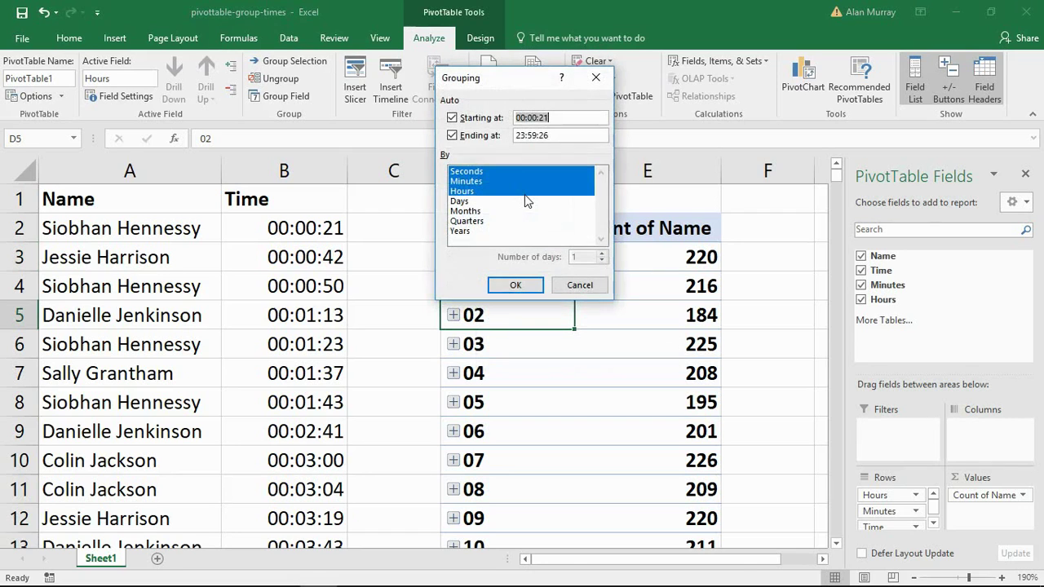
click(478, 173)
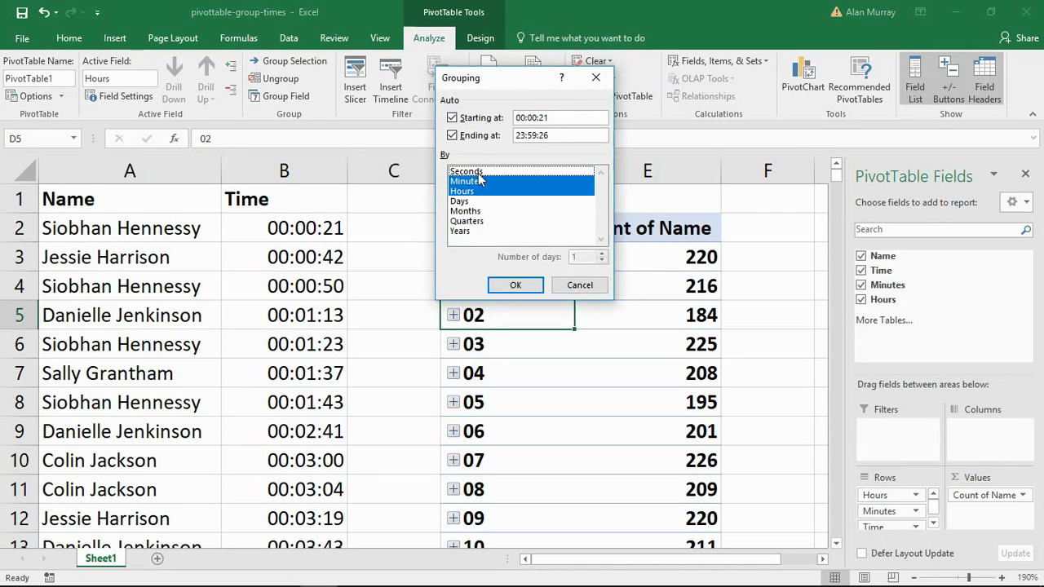
click(477, 181)
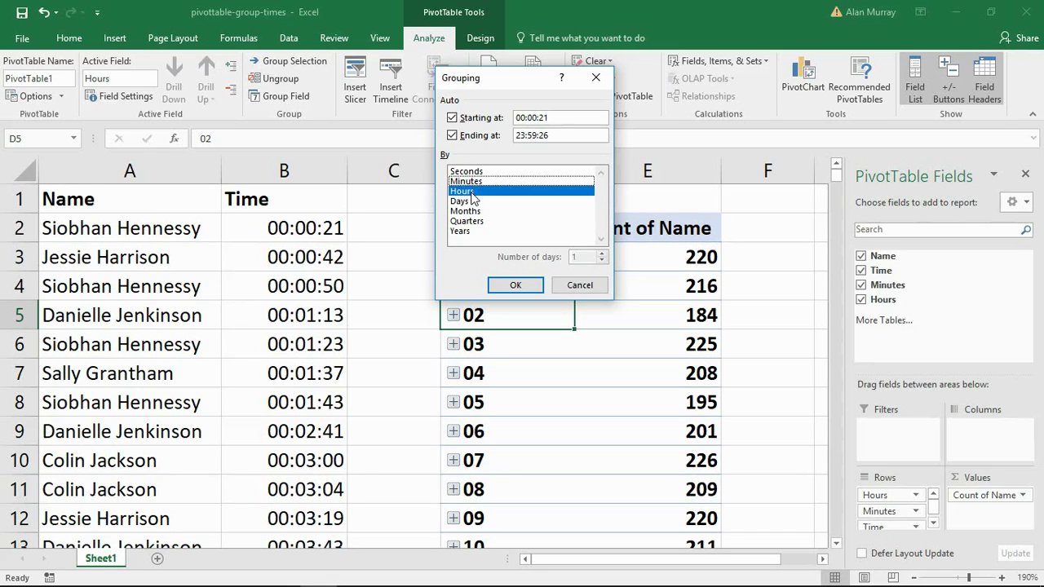
click(515, 285)
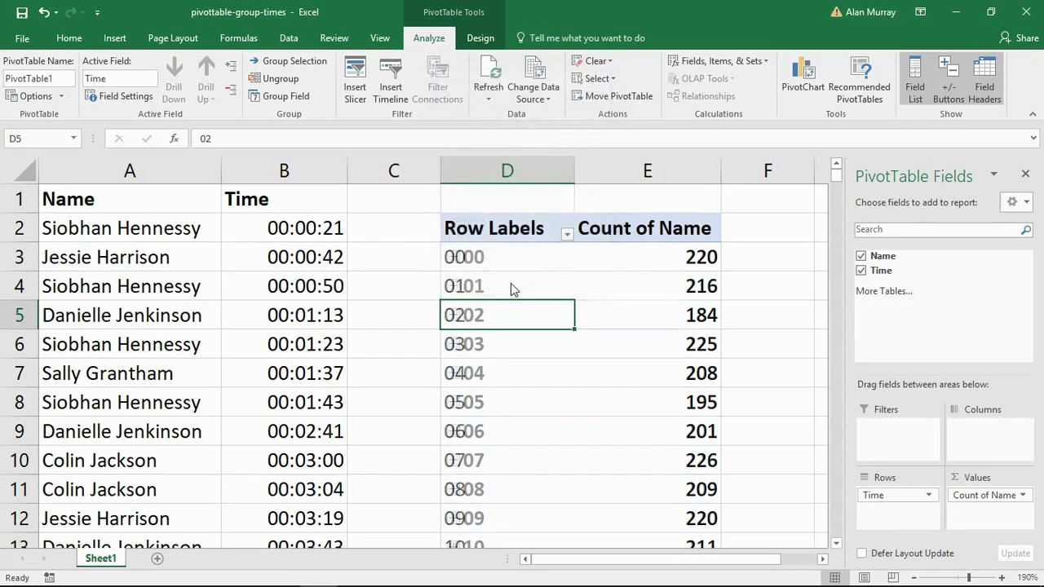
Check hour 00's count of 220 against the staff names in the source data
click(455, 257)
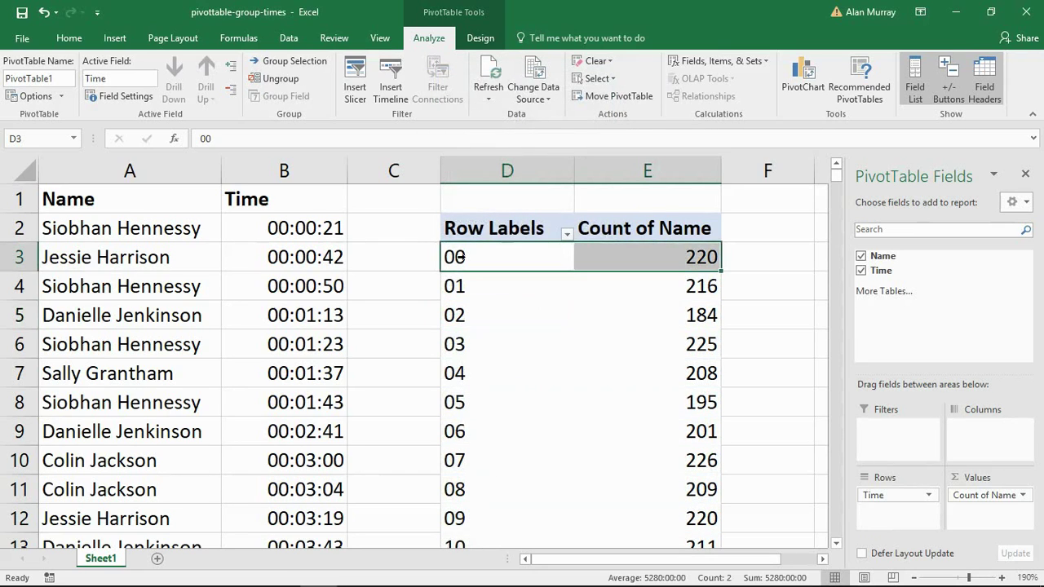
click(657, 257)
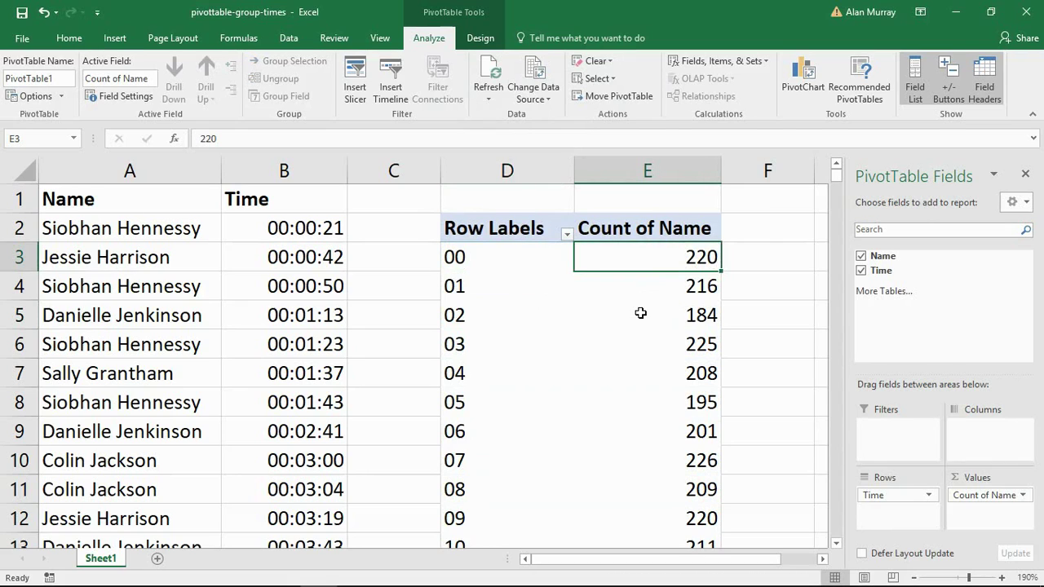
mouse_move(641, 313)
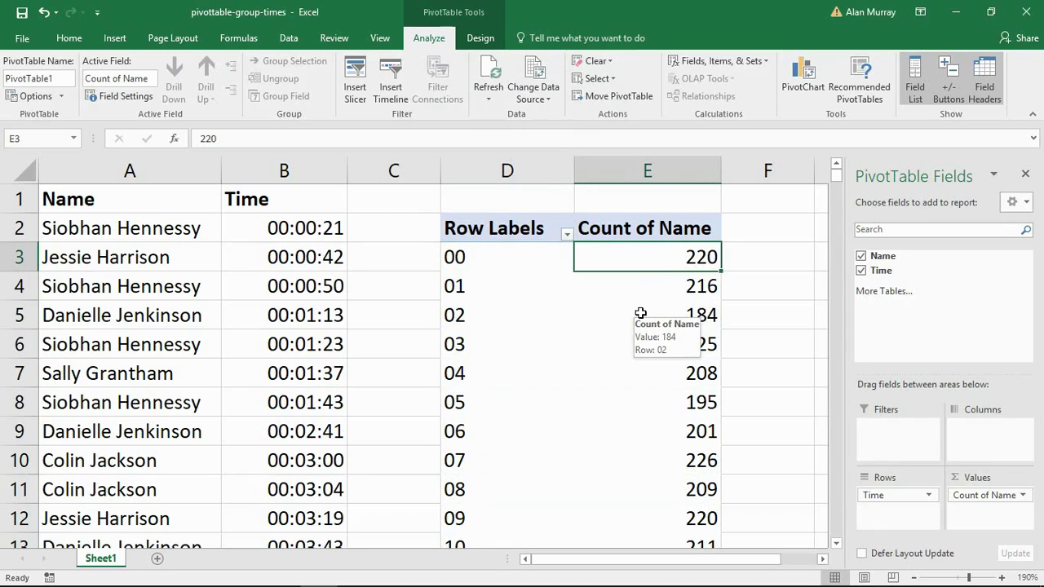
drag(139, 228, 106, 451)
click(196, 374)
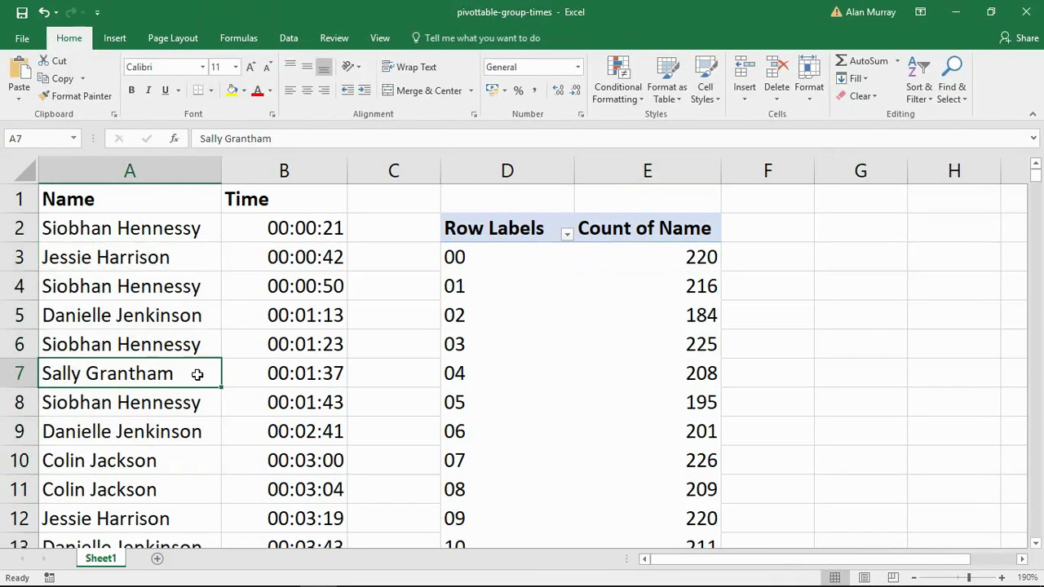
Add Name as a second row level under Time, showing per-person counts with totals like 00 Total 220
click(481, 320)
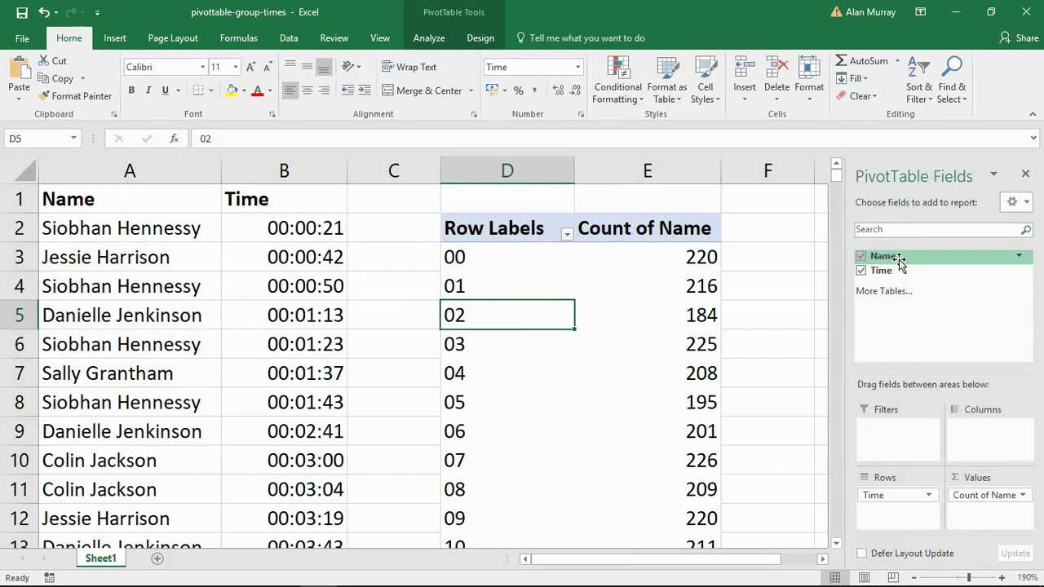
drag(898, 259, 903, 508)
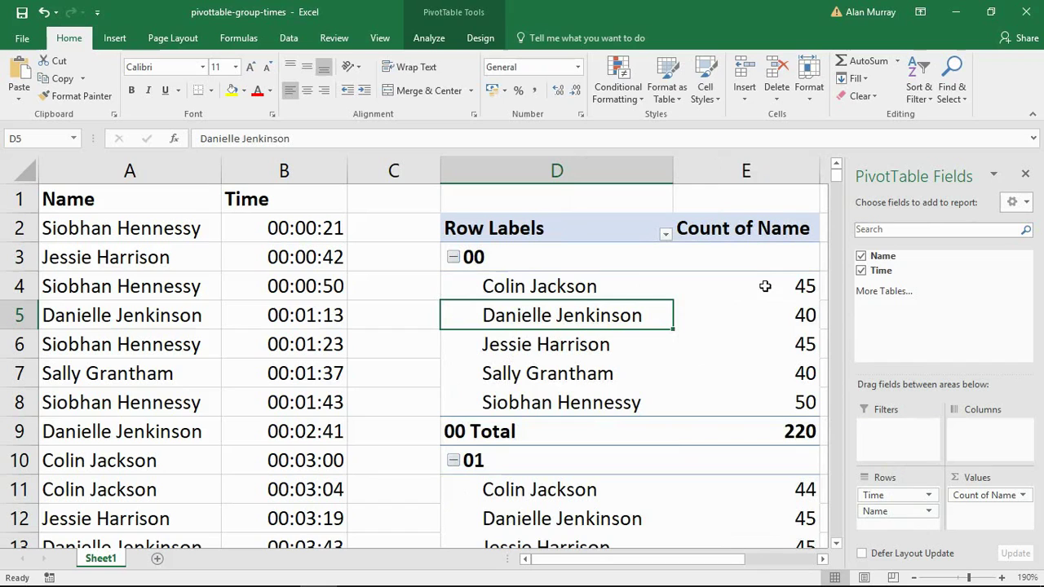
click(587, 344)
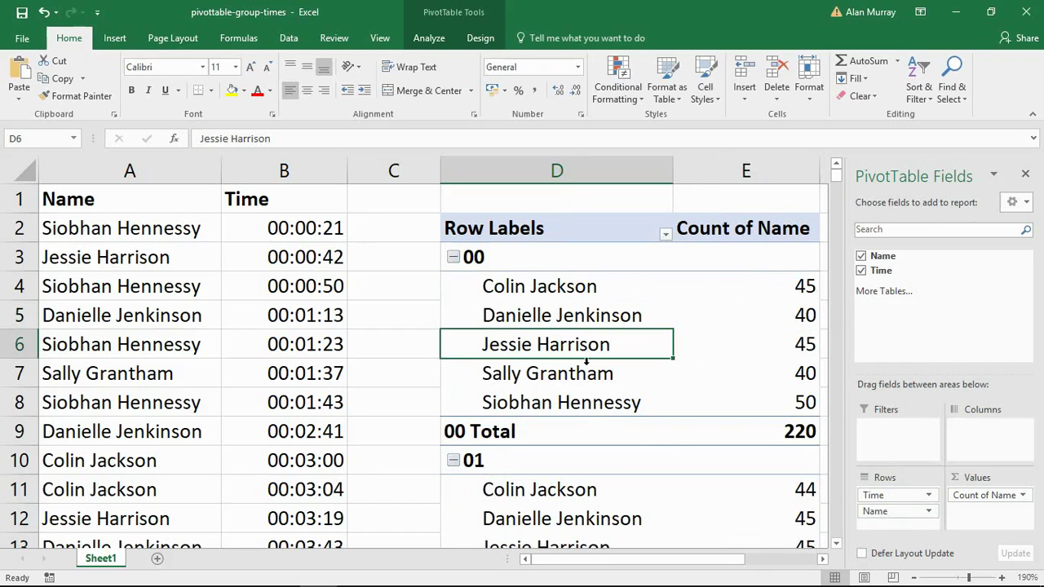
click(587, 375)
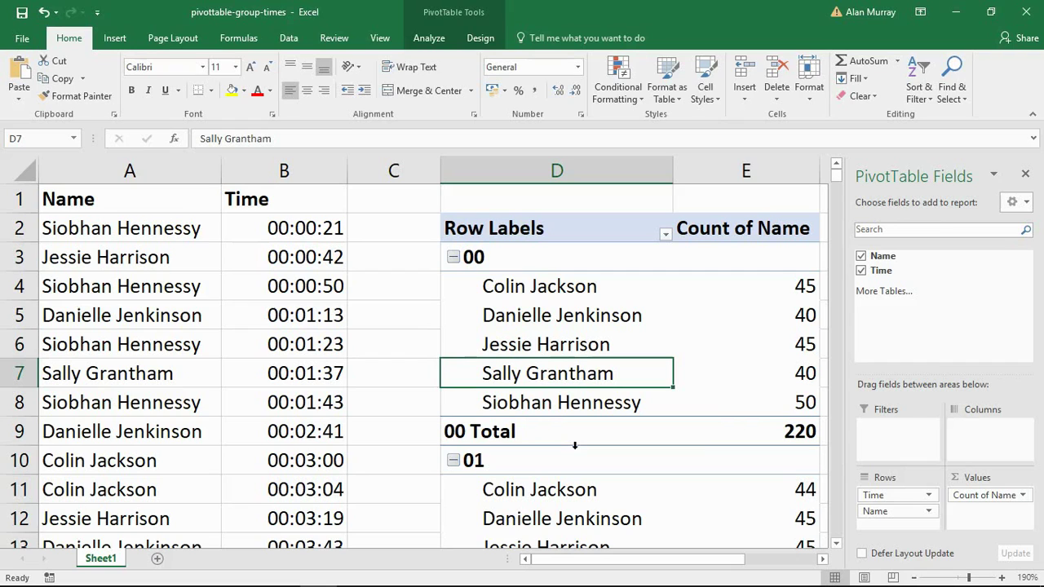
Sort the Count of Name values within each hour from largest to smallest
right_click(798, 318)
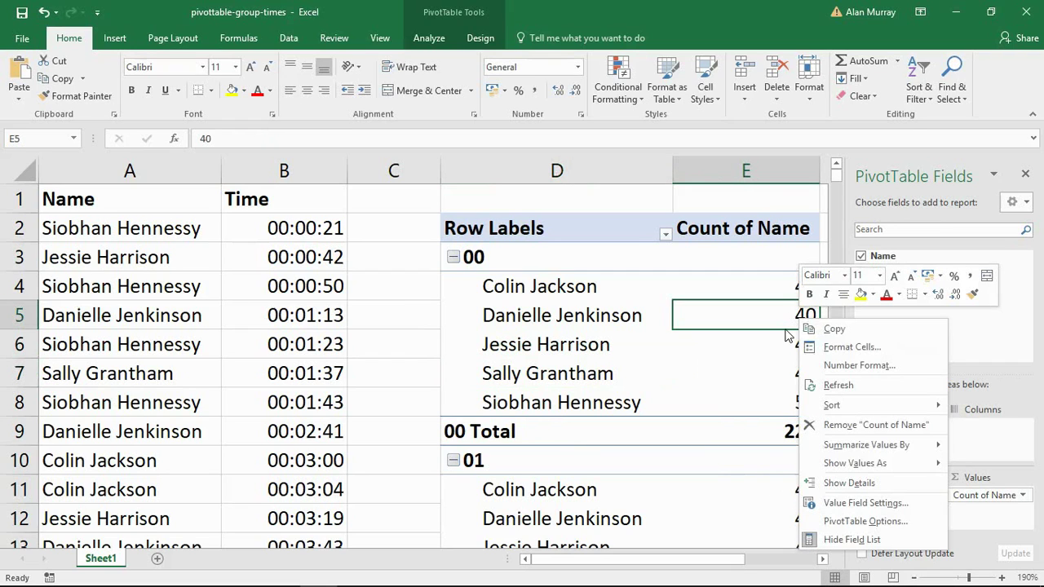
mouse_move(840, 405)
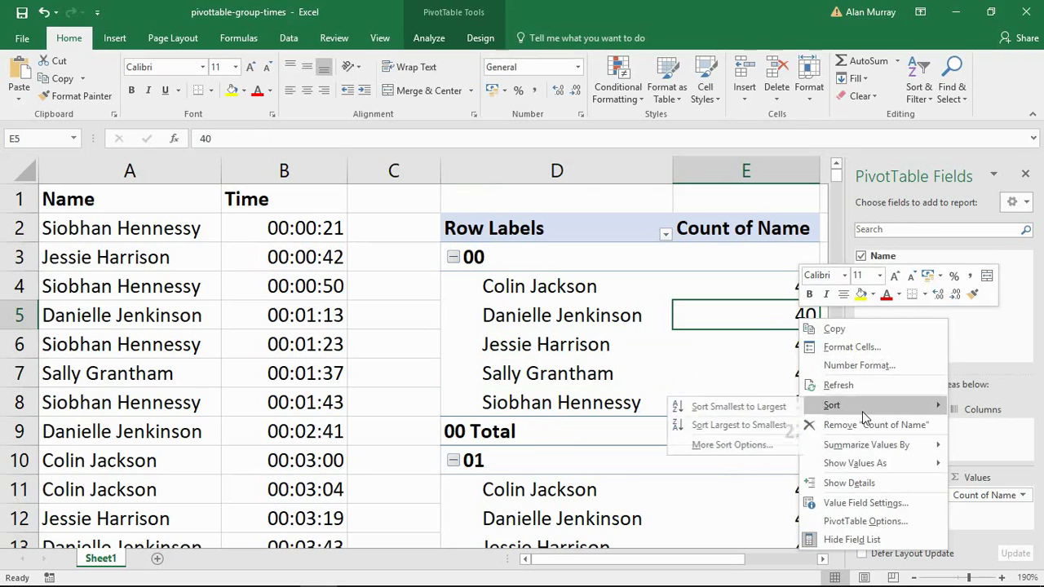
click(736, 427)
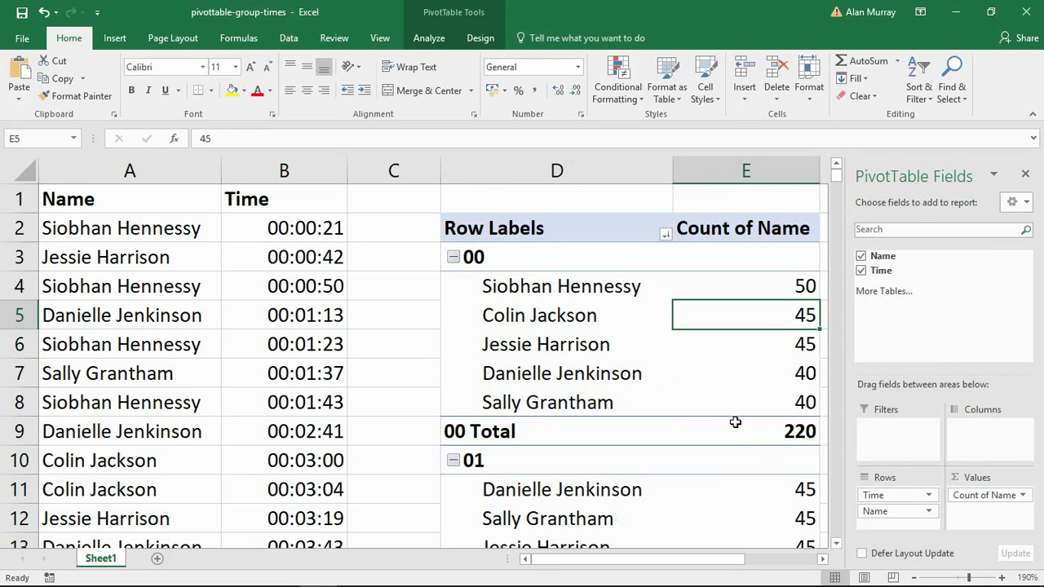
Review the sorted pivot, checking a staff member's 44 calls at the top of hour 01
scroll(752, 388, down, 1)
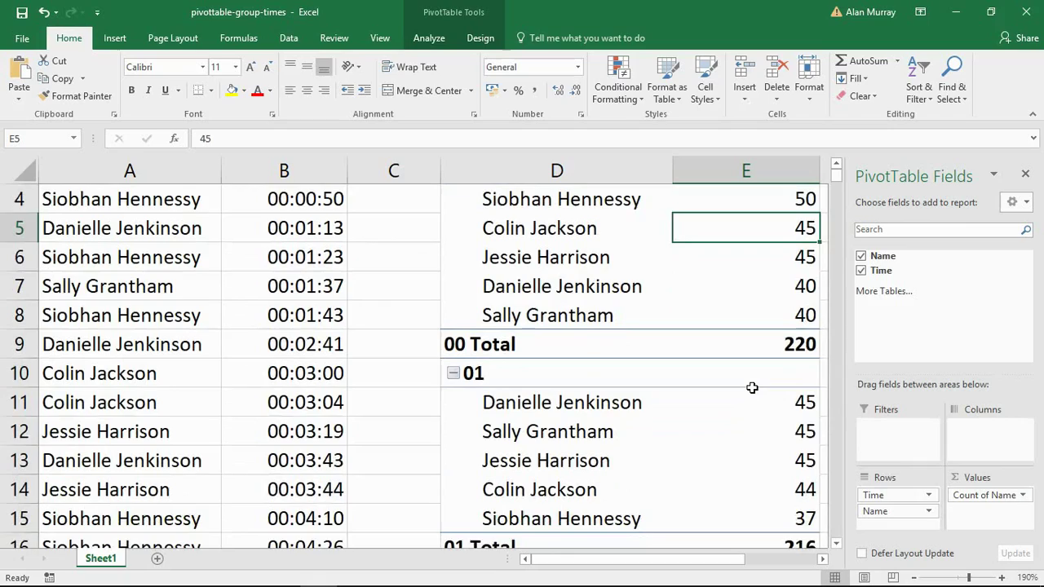
scroll(752, 388, down, 2)
scroll(751, 388, down, 1)
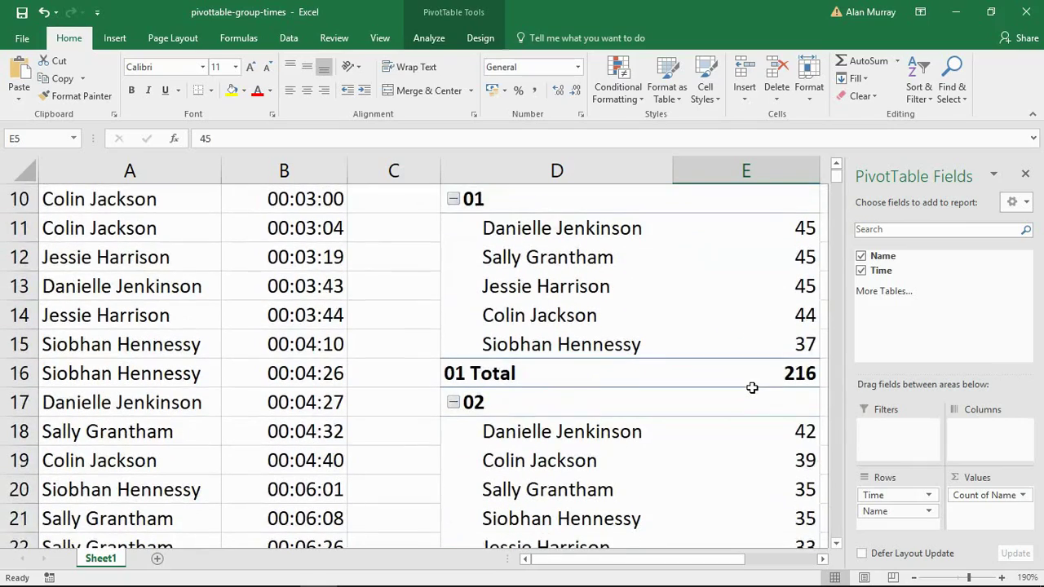
scroll(752, 389, down, 2)
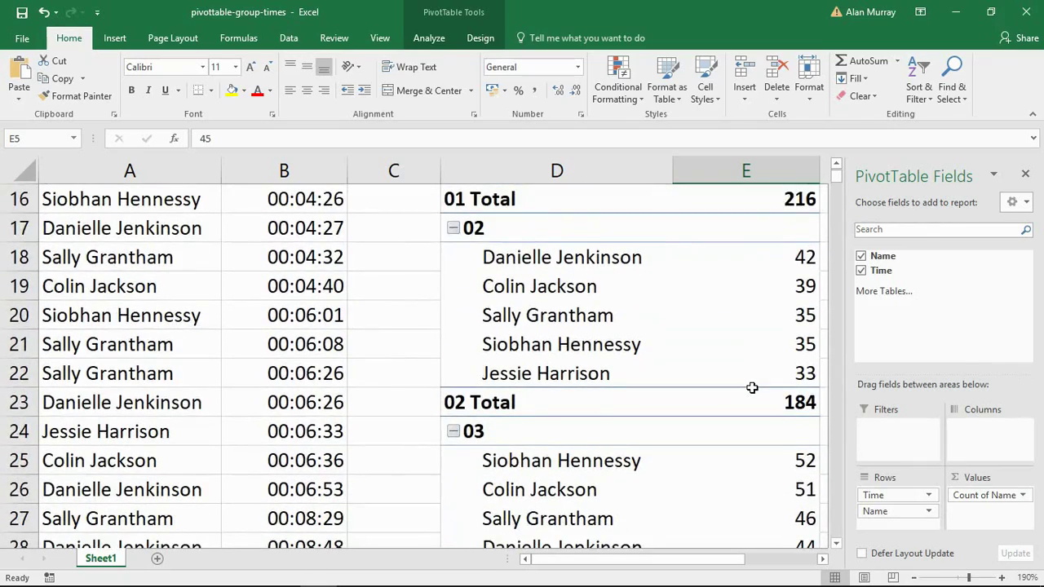
scroll(752, 388, down, 3)
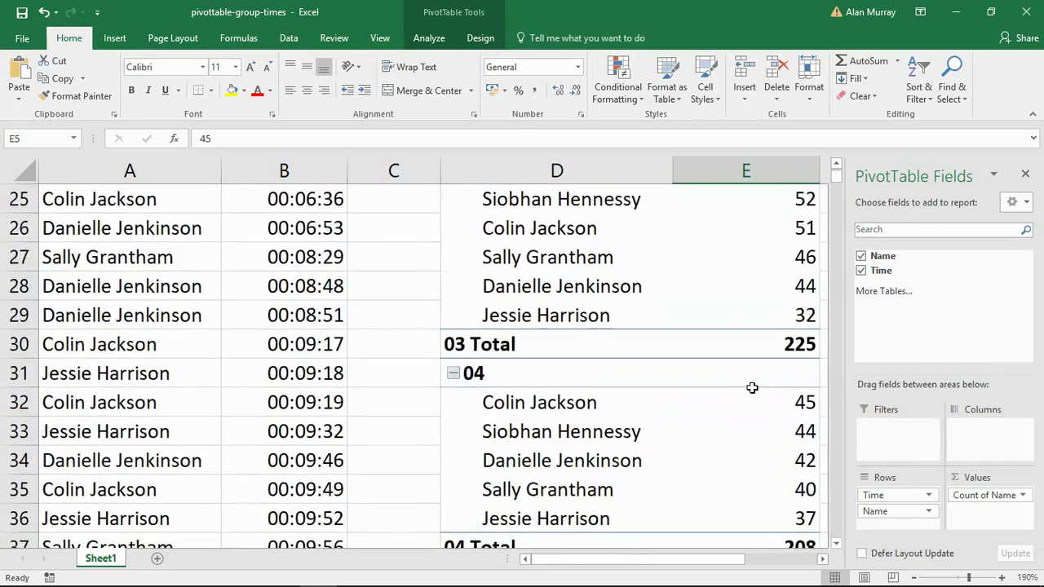
scroll(752, 388, up, 3)
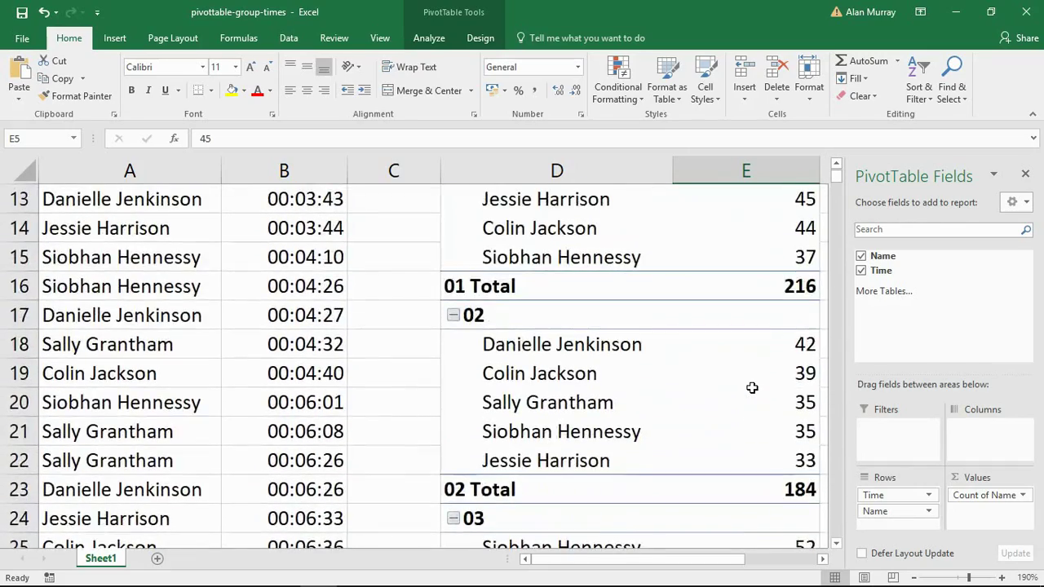
scroll(752, 388, up, 2)
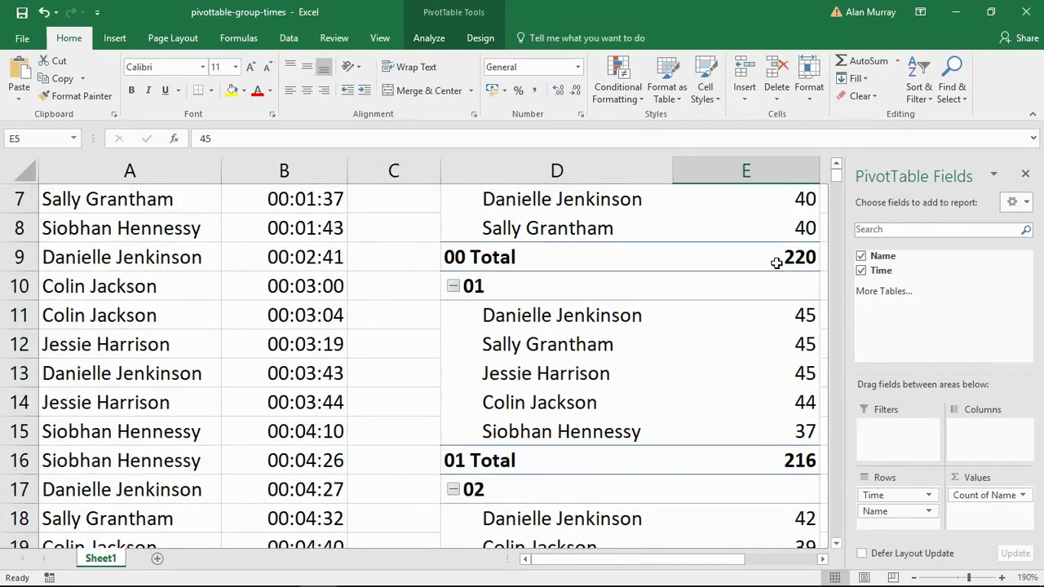
click(739, 399)
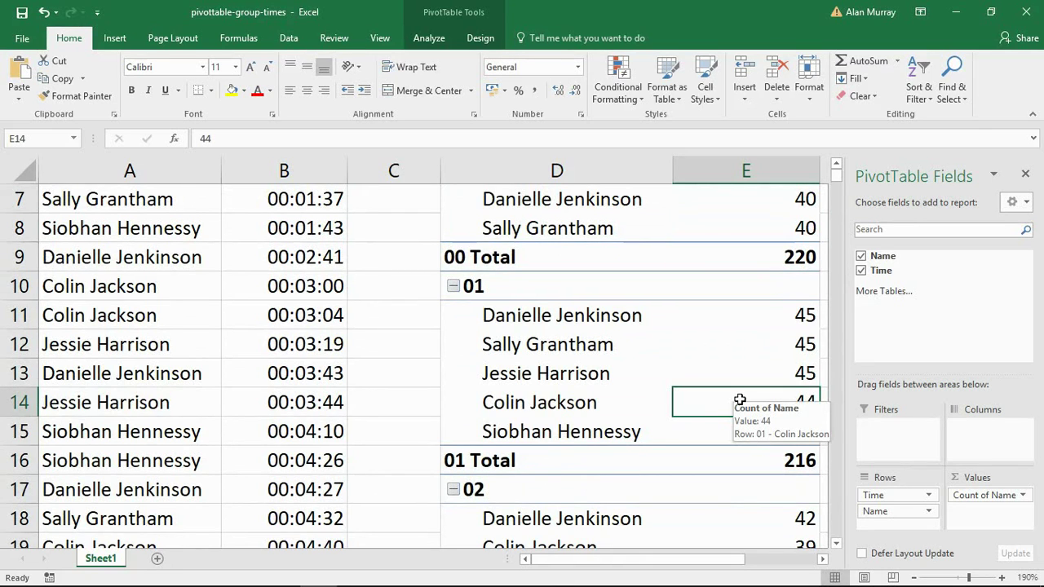
scroll(693, 408, up, 2)
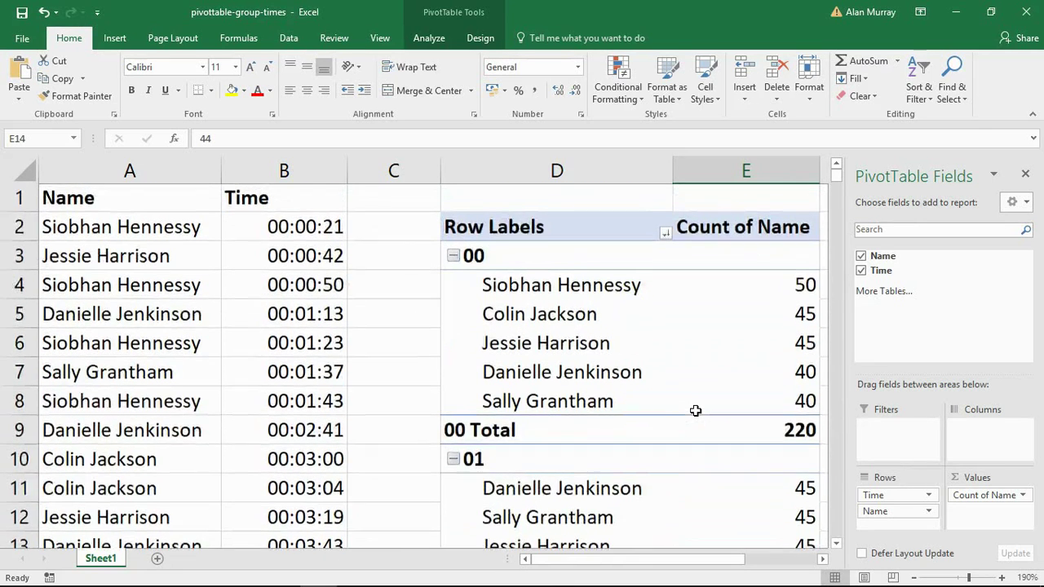
Set the pivot's Subtotals option to Show all Subtotals at Top of Group on the Design tab
click(477, 39)
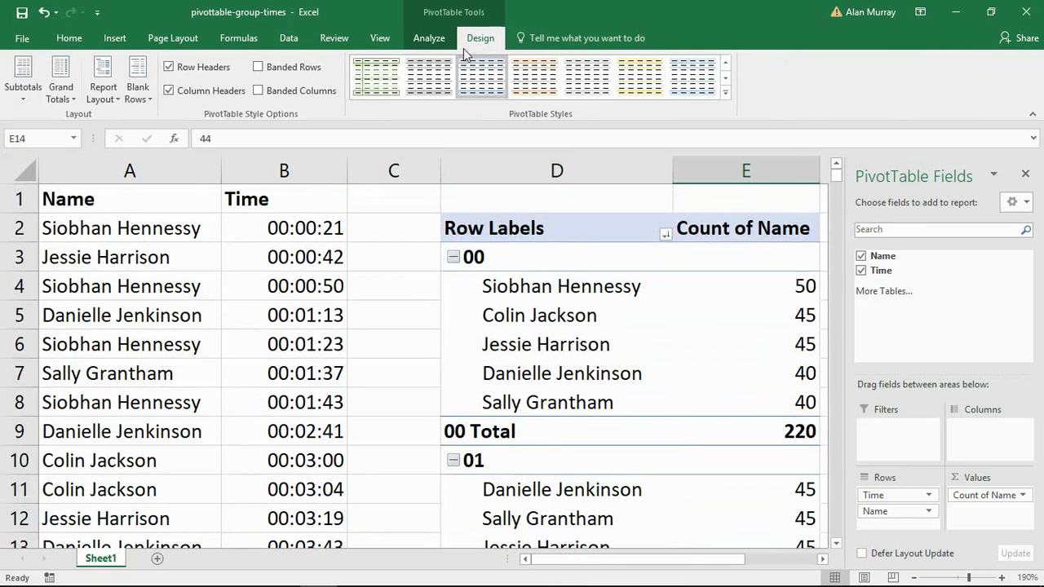
click(23, 90)
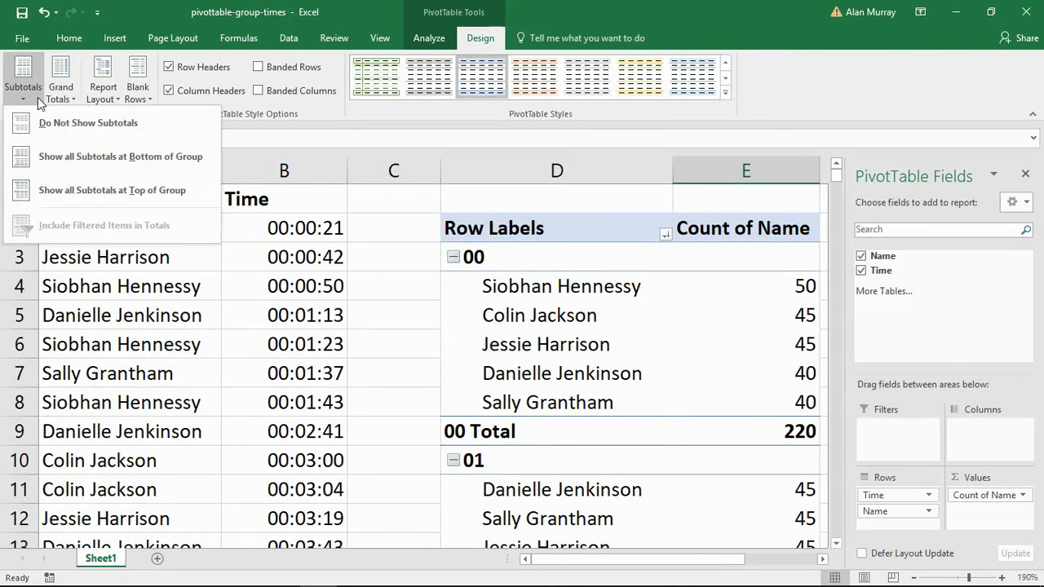
click(85, 190)
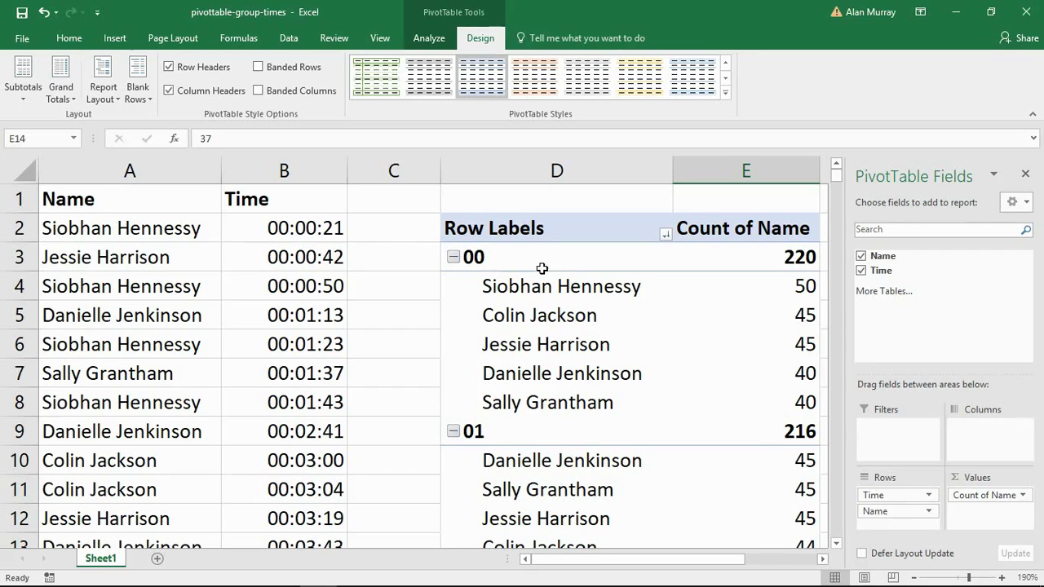
click(788, 255)
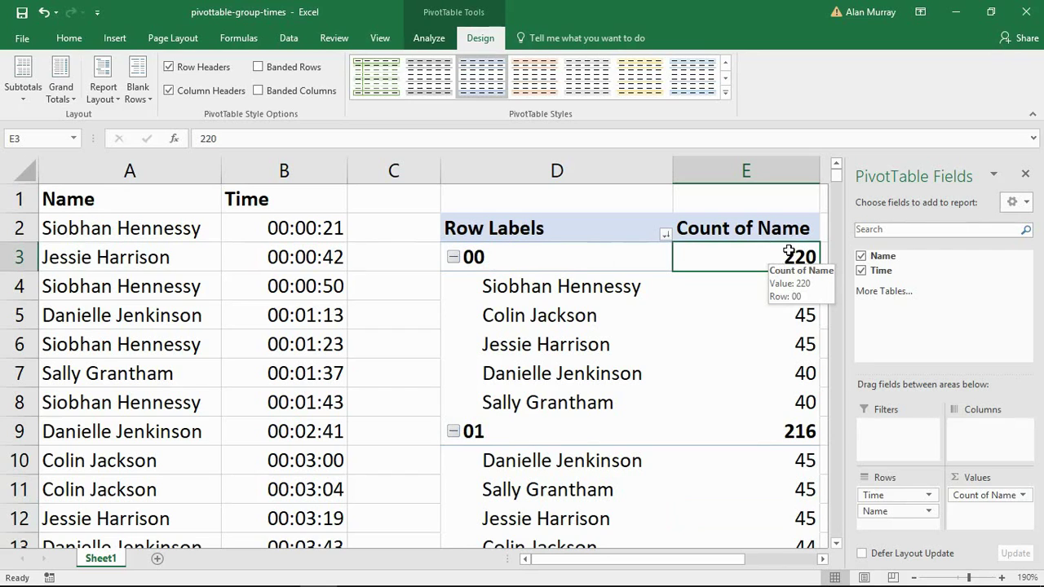
drag(800, 284, 809, 413)
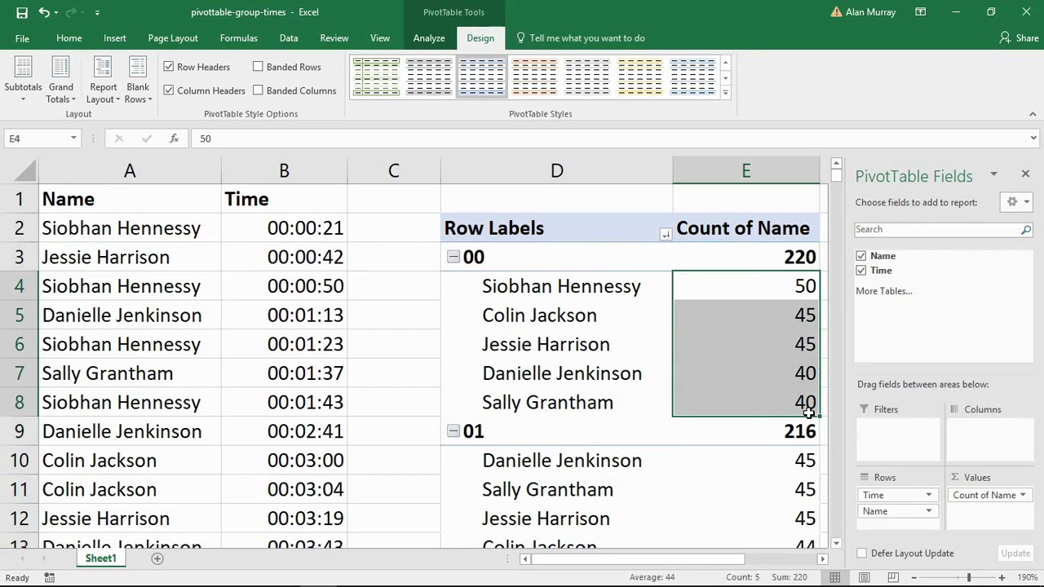
click(793, 431)
click(803, 465)
drag(802, 471, 803, 499)
click(629, 373)
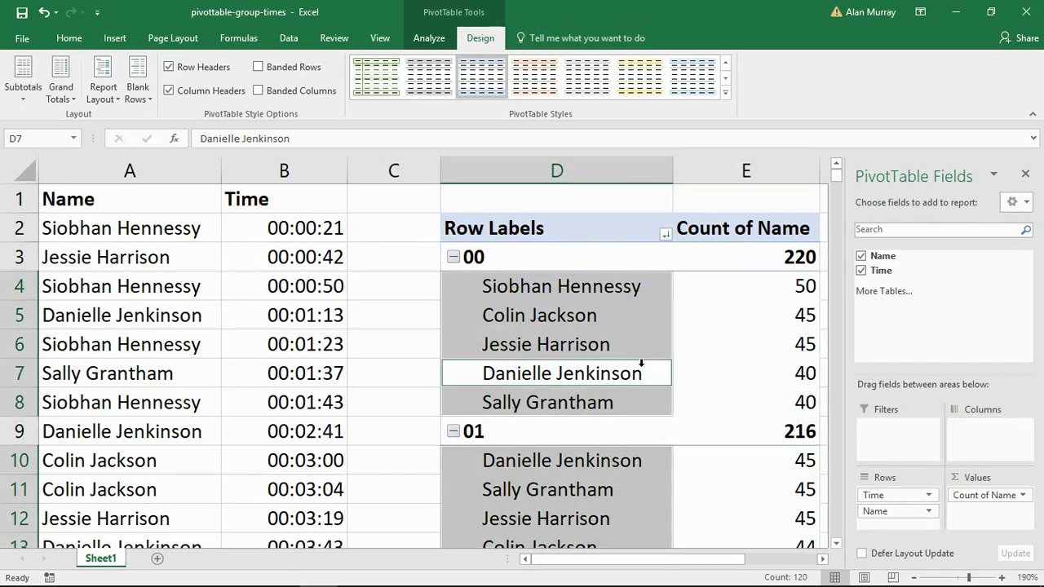
click(627, 349)
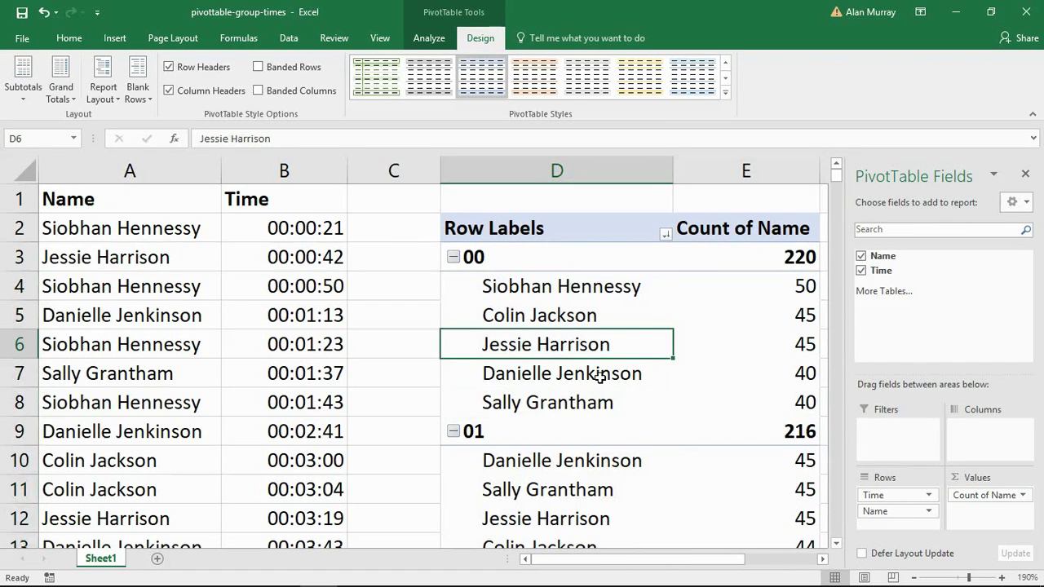